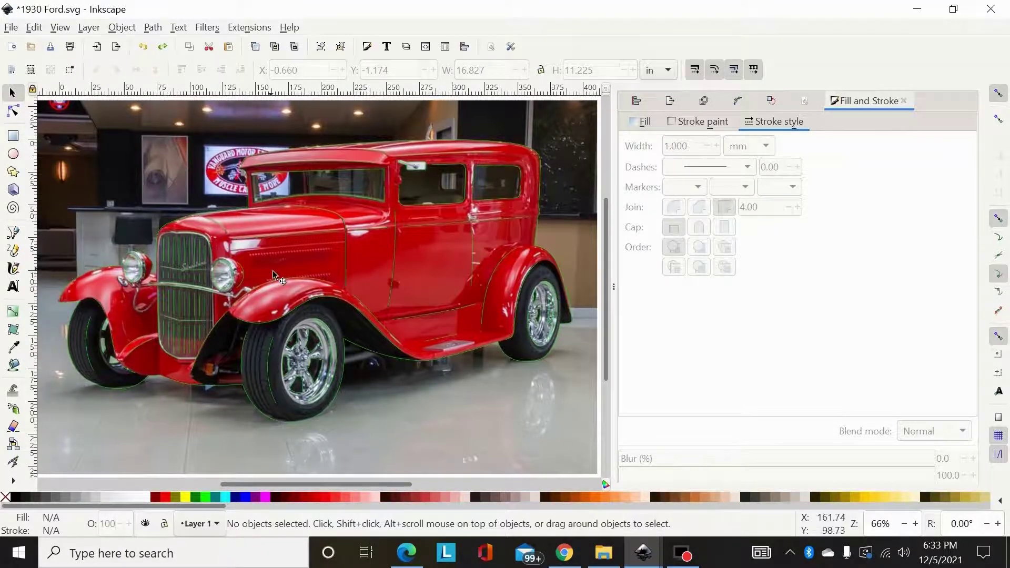
Move the motorcycle reference photo up and to the left, beside the traced red car.
left_click_drag(326, 484, 518, 492)
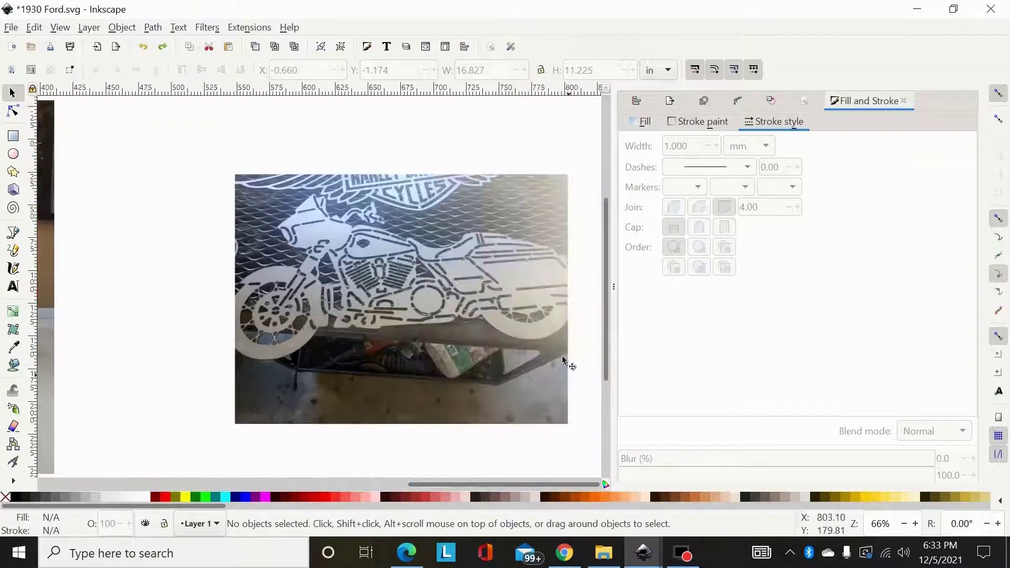
left_click_drag(430, 289, 342, 277)
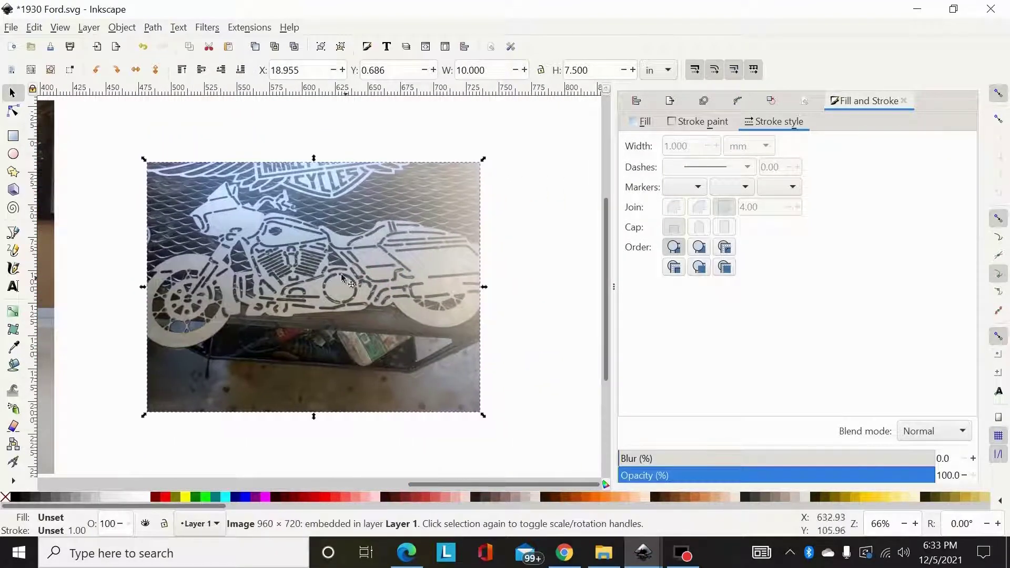
scroll(322, 290, "up", 2)
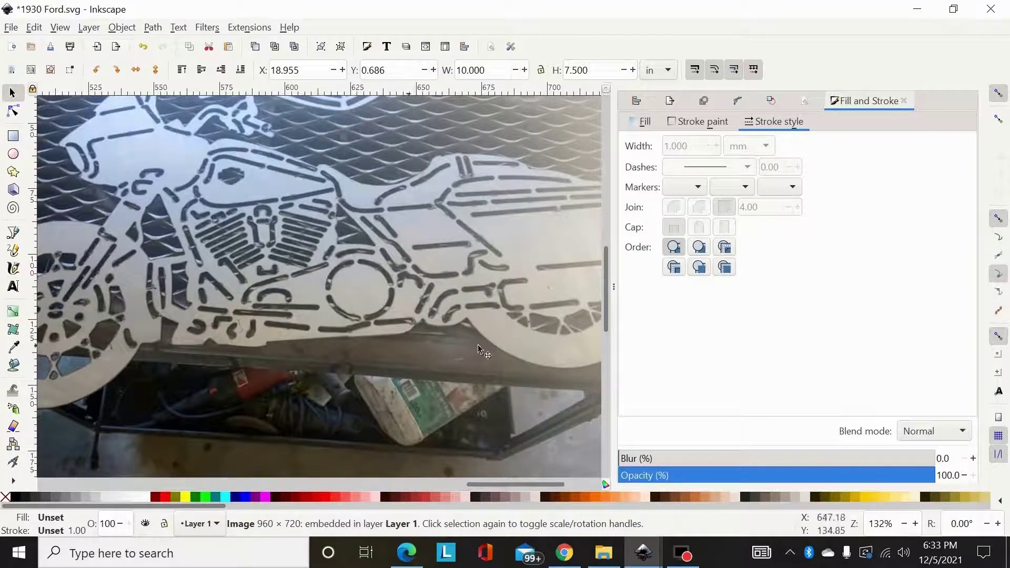
Zoom in on the car and switch to the Pen (Bezier) tool.
left_click_drag(481, 484, 332, 477)
scroll(318, 266, "up", 2)
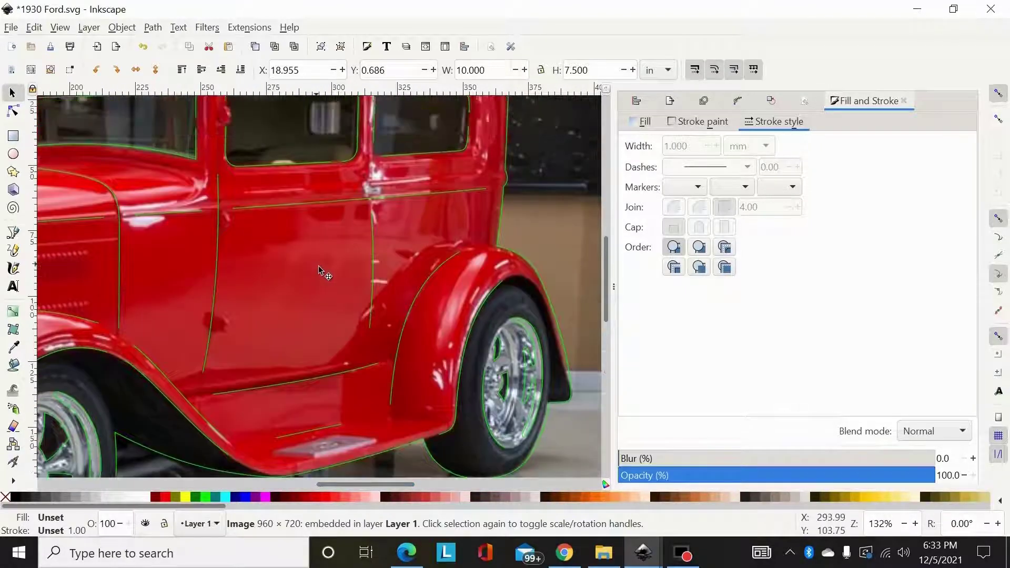
left_click_drag(358, 484, 491, 487)
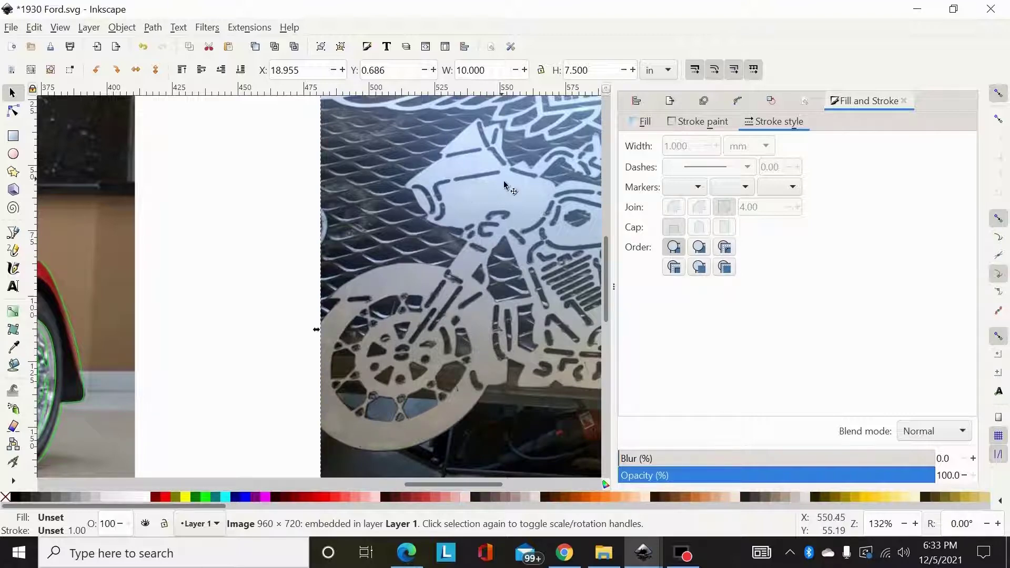
left_click_drag(422, 484, 314, 472)
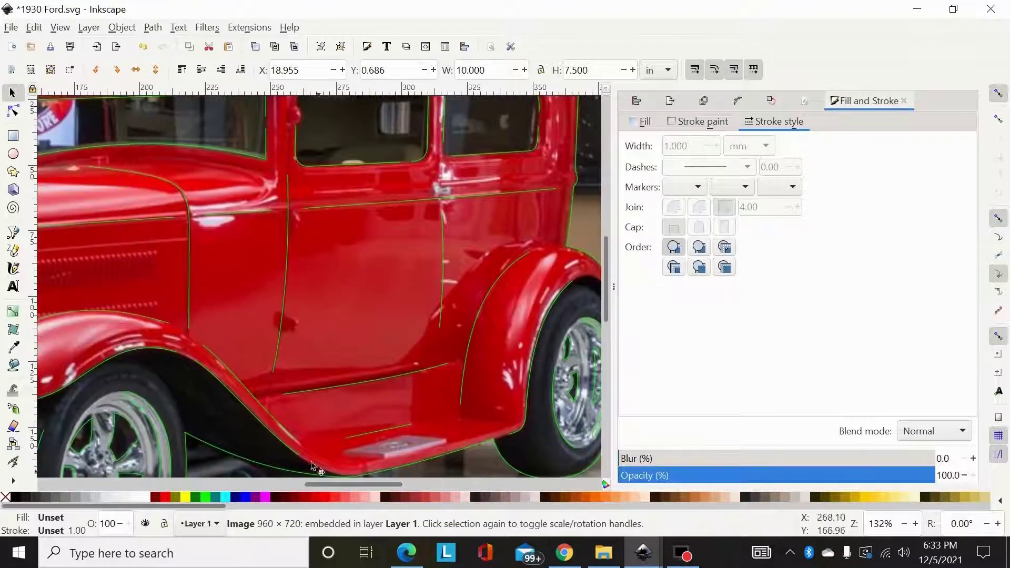
left_click(12, 233)
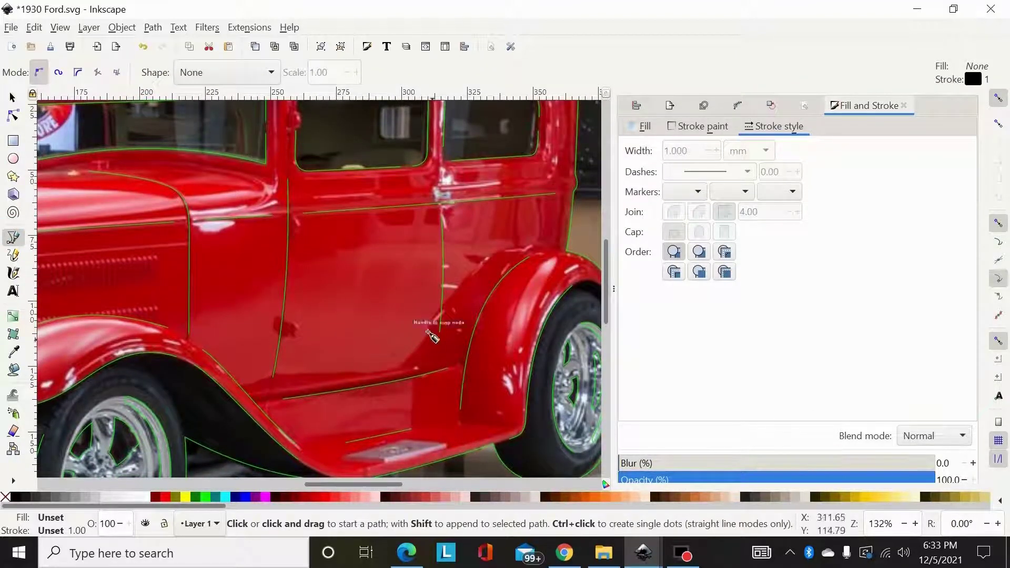
Draw a straight line across the hood side, from near the headlight to the door edge.
left_click_drag(379, 489, 333, 487)
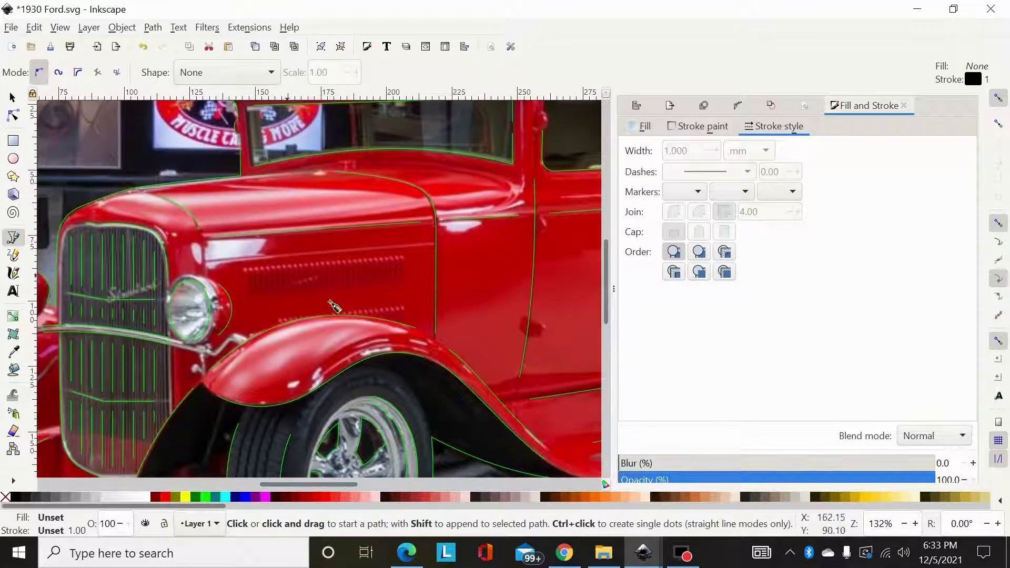
key("plus")
key("plus")
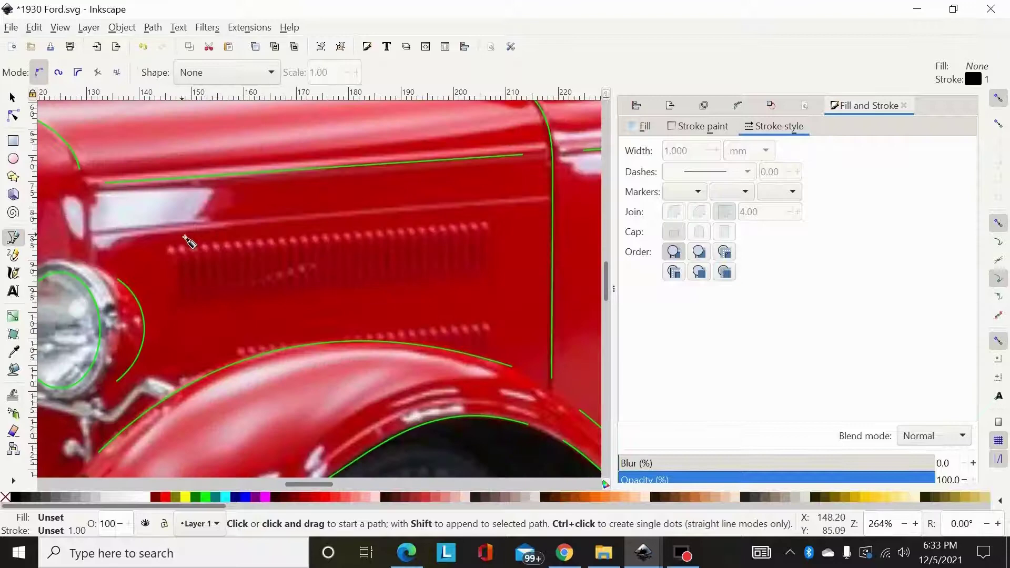
left_click(110, 232)
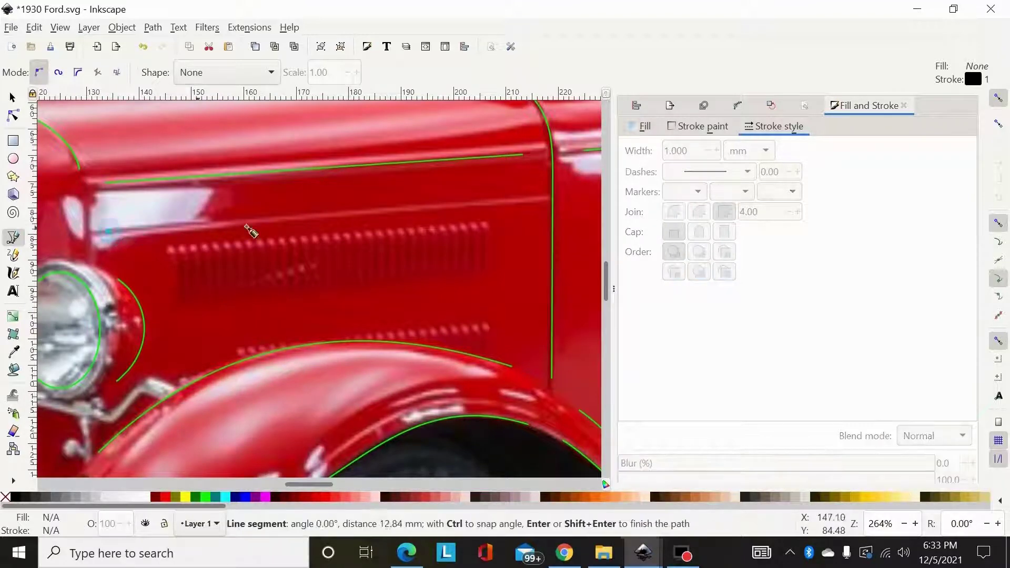
left_click(516, 200)
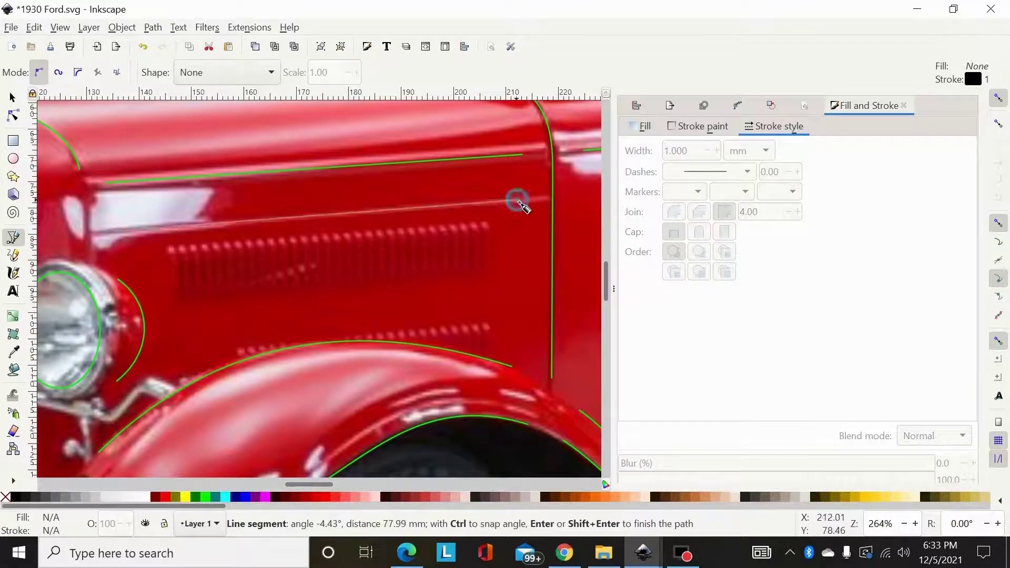
key("Return")
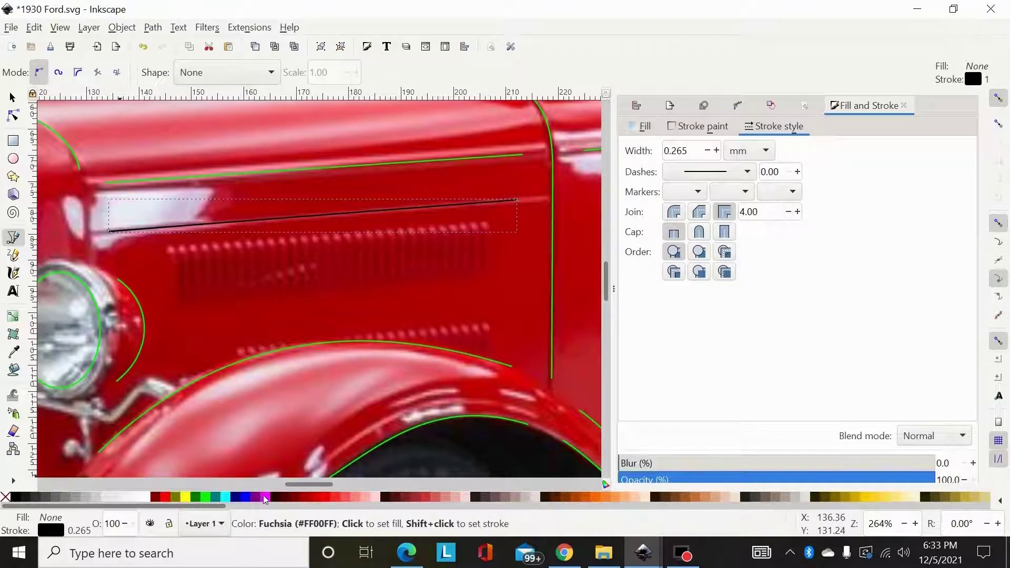
left_click_drag(310, 484, 472, 485)
scroll(489, 204, "up", 3)
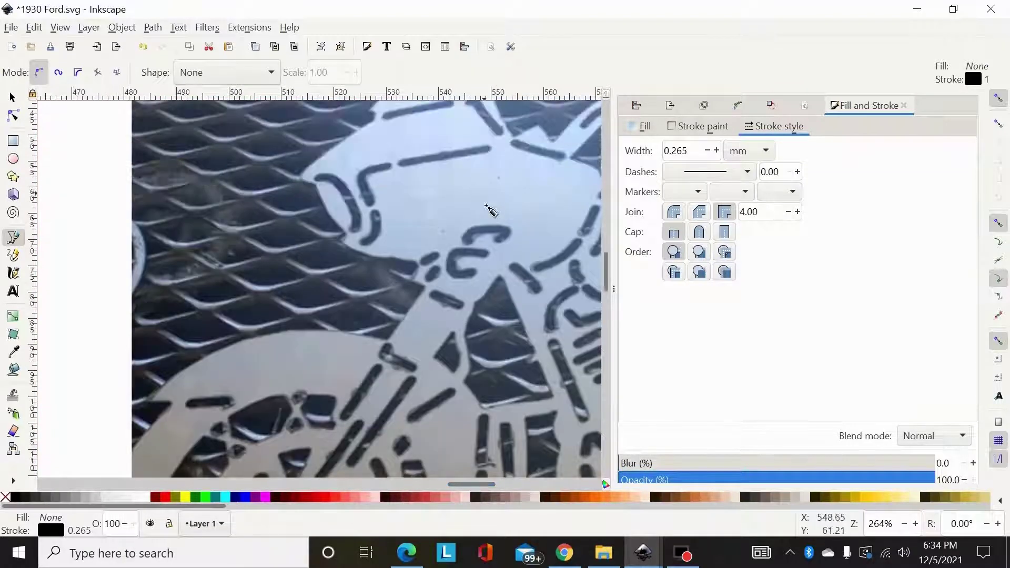
left_click_drag(472, 484, 301, 484)
key("n")
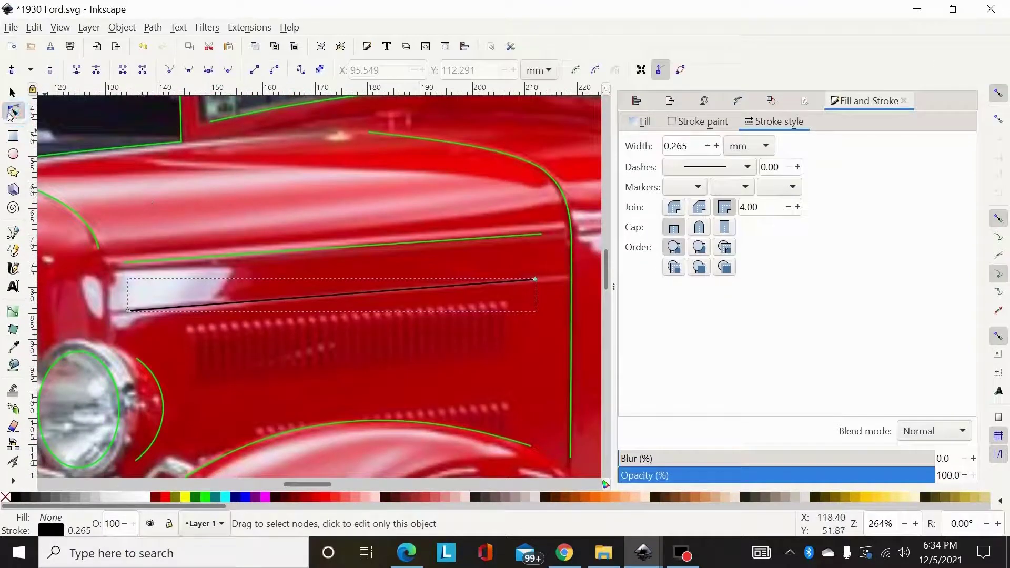
Bend the hood line into a curve along the body and set the stroke width unit to inches.
left_click(292, 301)
left_click_drag(292, 301, 256, 280)
left_click_drag(379, 279, 474, 357)
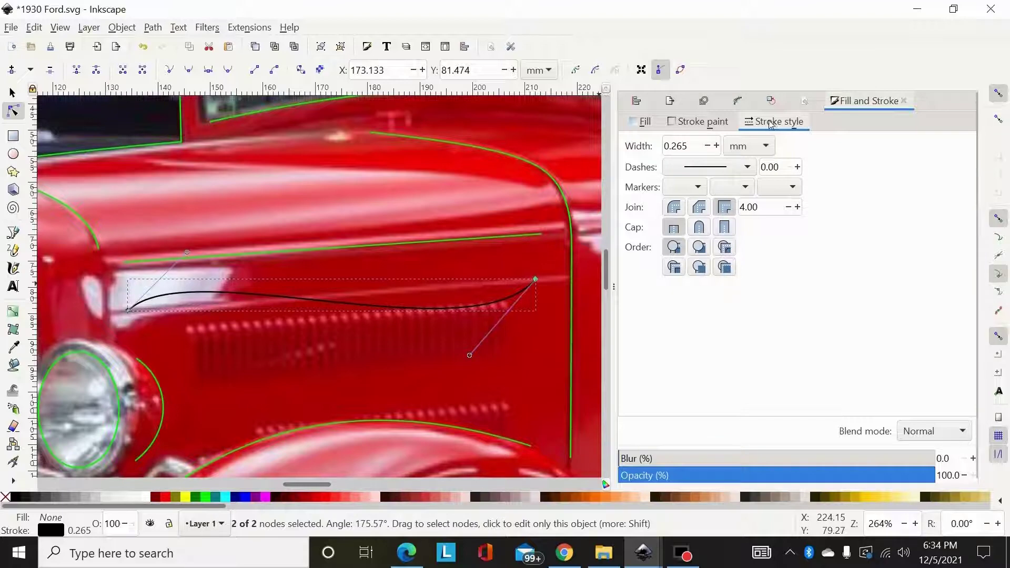
left_click(766, 147)
left_click(742, 104)
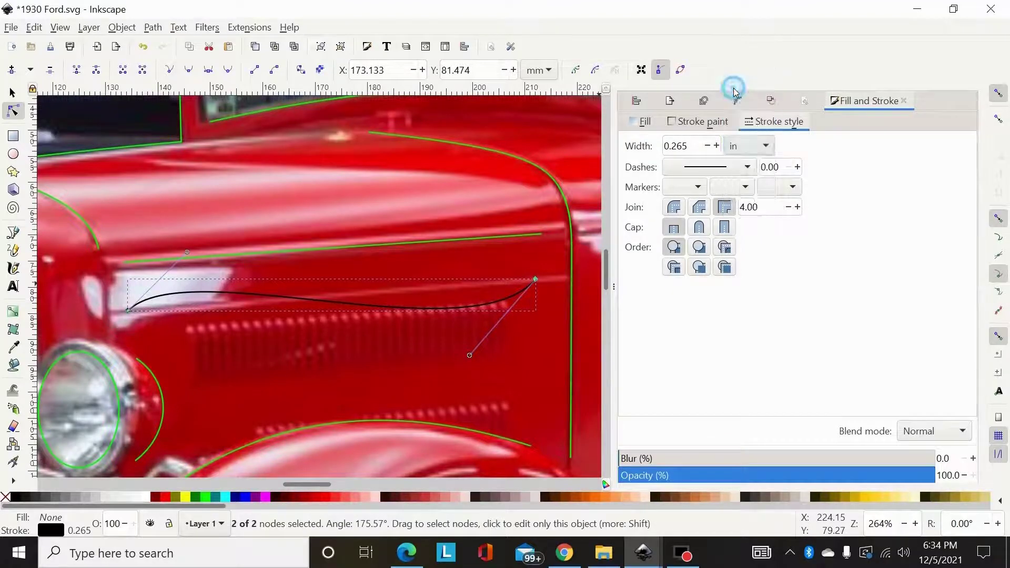
Give the black hood line a 0.100 in stroke width with round caps.
double_click(698, 152)
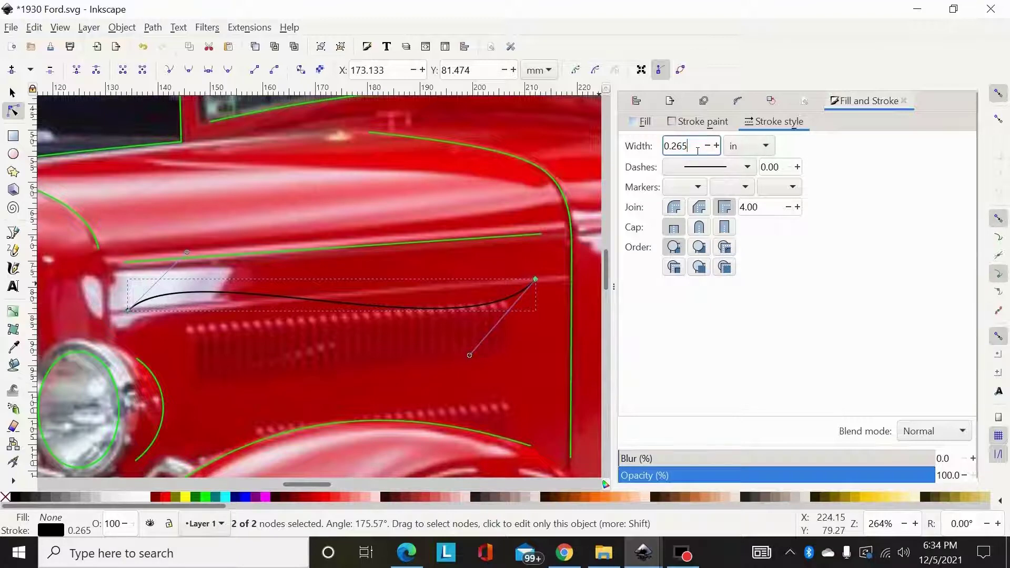
type("0.2")
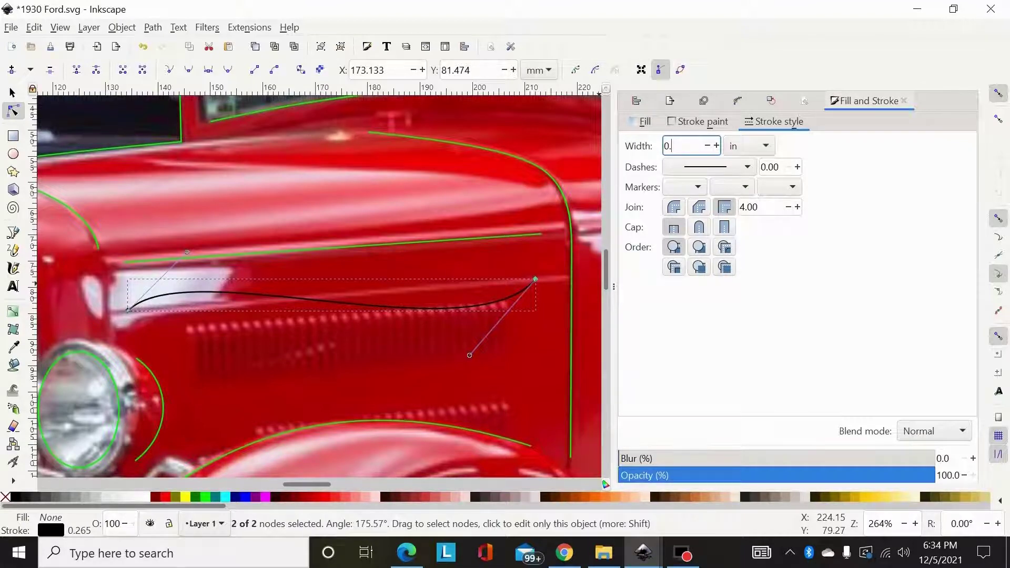
type("00")
key("Return")
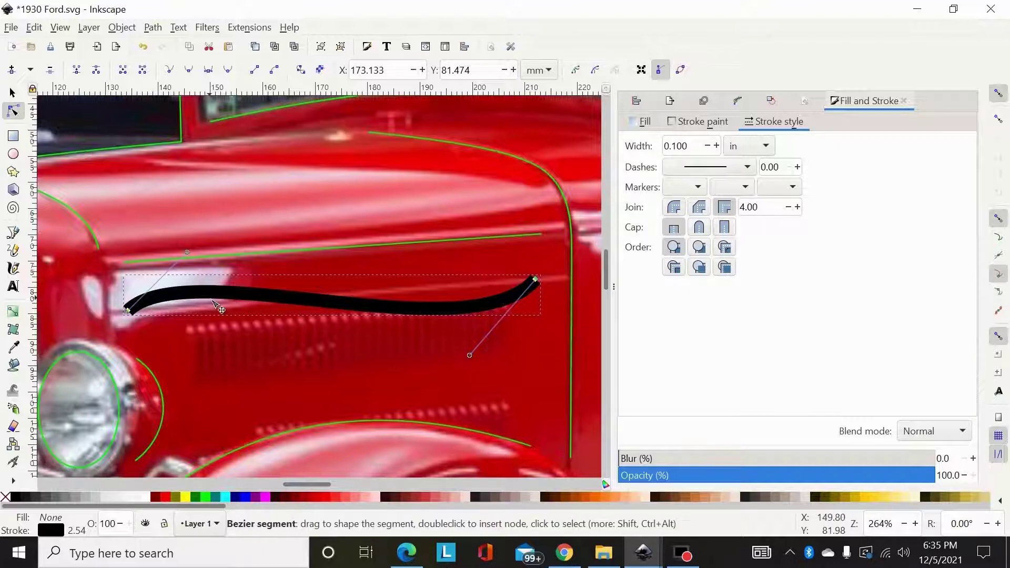
left_click(699, 228)
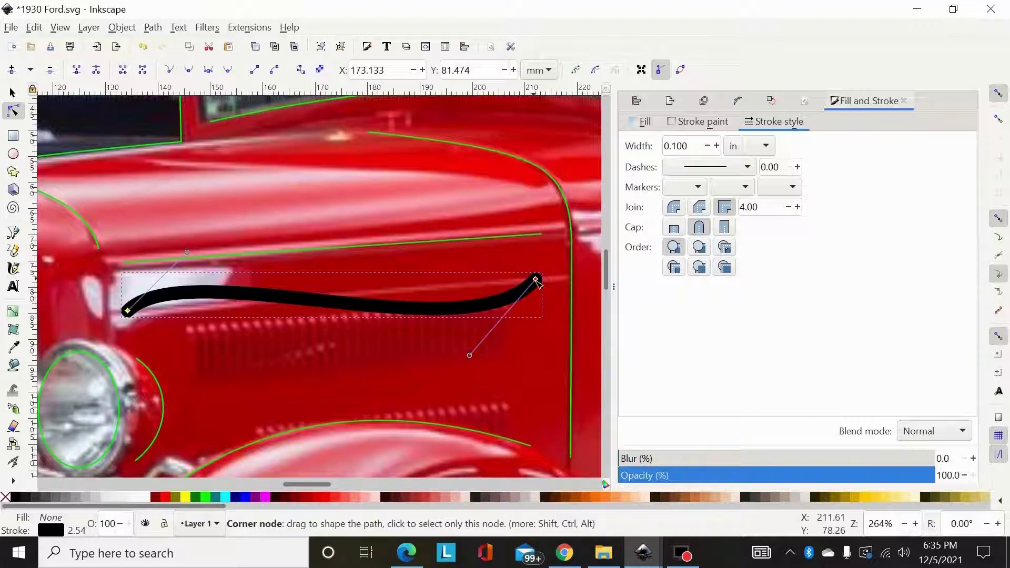
Keep round caps on the black line and convert it into a 14-node filled outline with Stroke to Path.
left_click(724, 226)
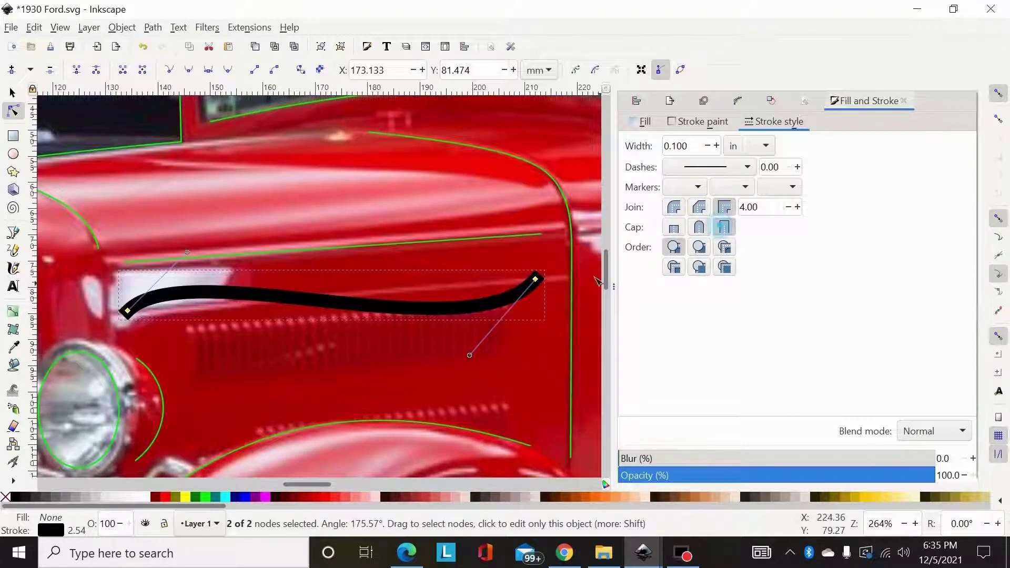
left_click(699, 228)
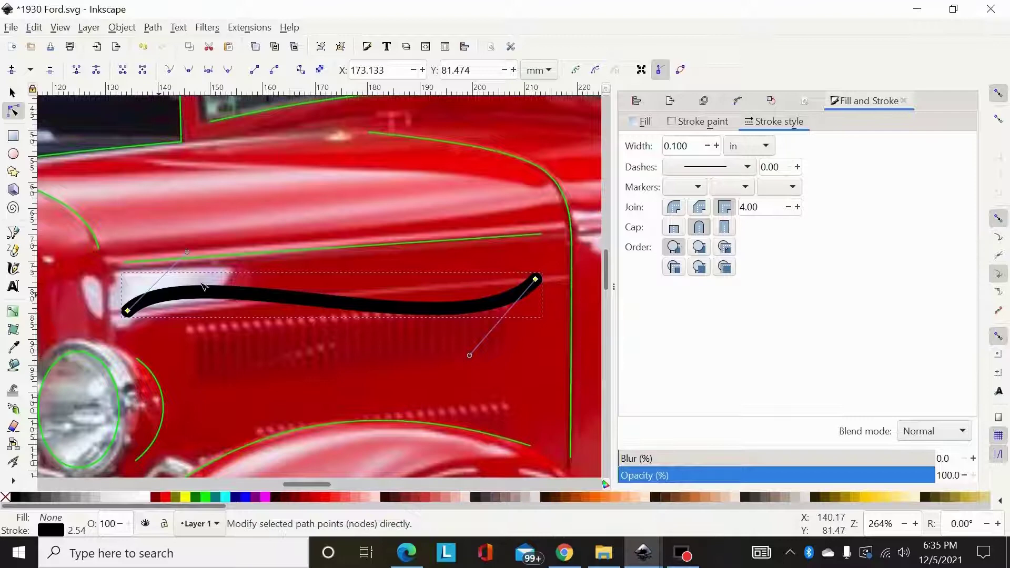
left_click(152, 28)
left_click(165, 62)
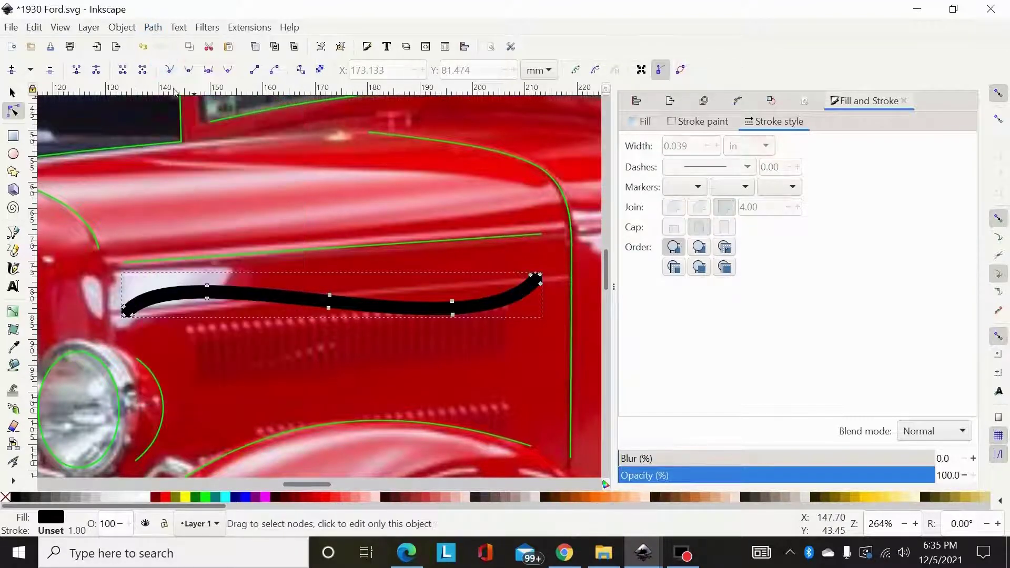
key("shift+alt+d")
Delete the black test path and select the green door body line.
left_click(13, 95)
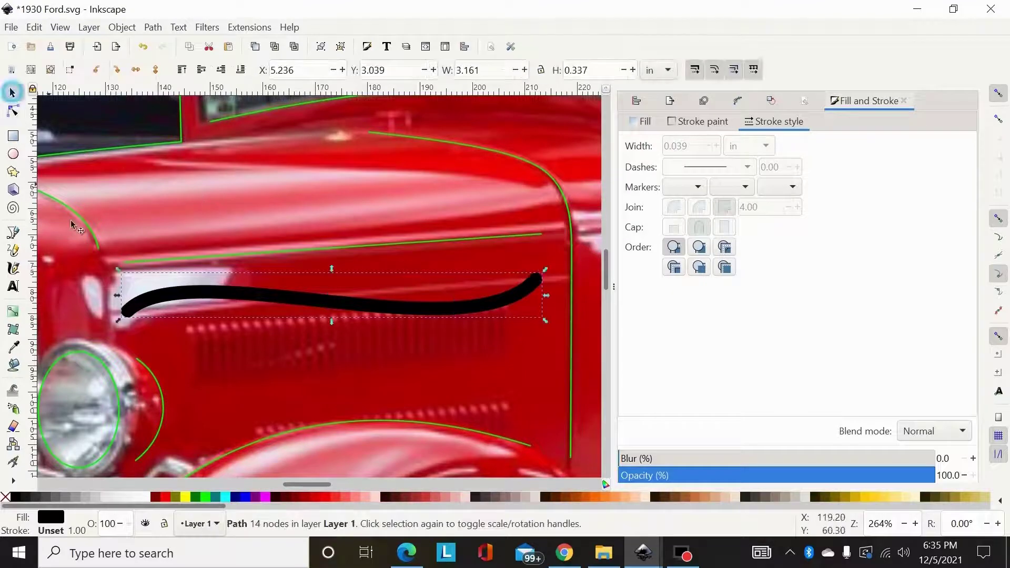
key("Delete")
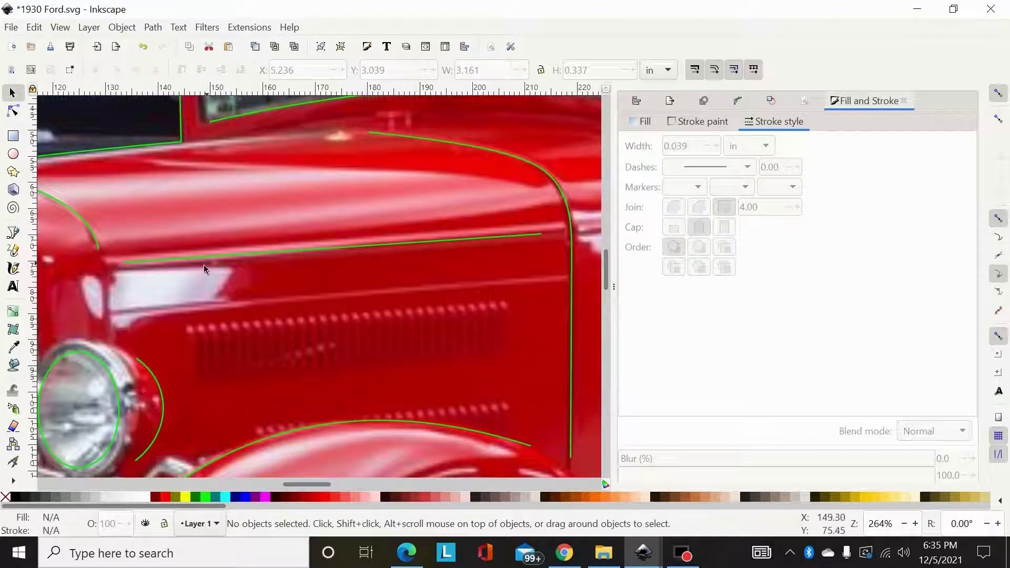
mouse_move(314, 485)
left_mouse_down()
mouse_move(335, 485)
mouse_move(303, 485)
left_mouse_up()
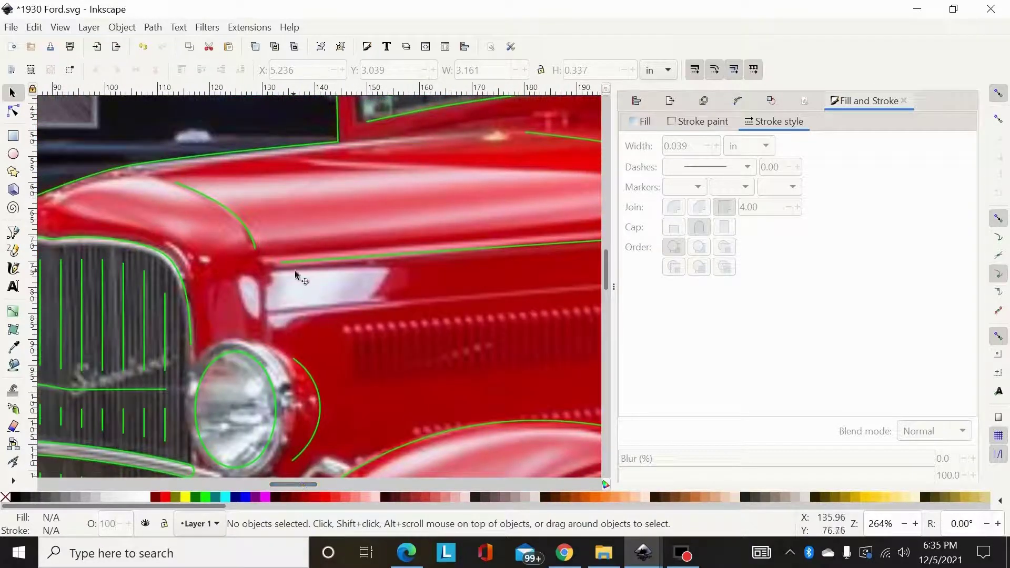
left_click_drag(305, 485, 397, 485)
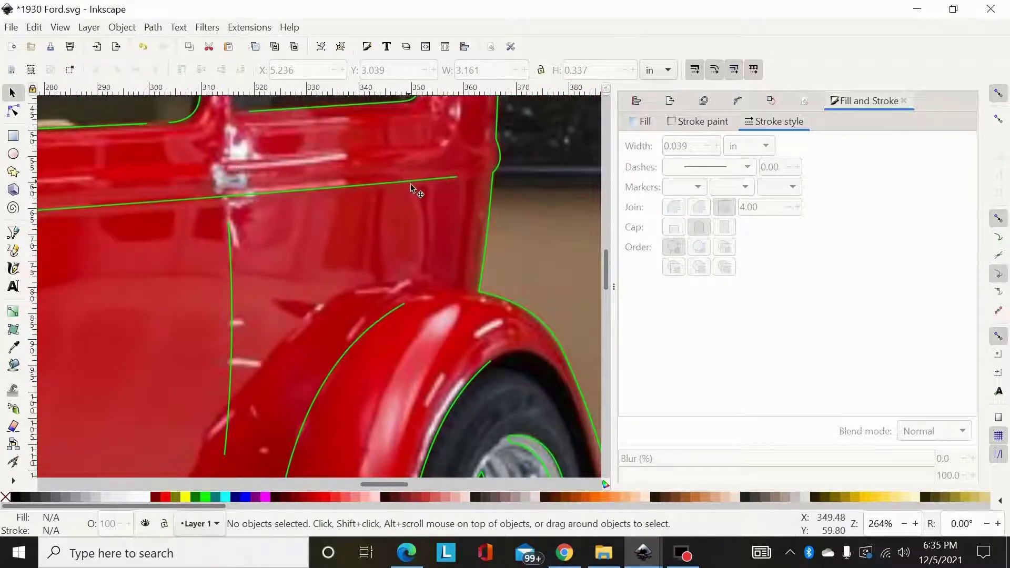
left_click_drag(382, 483, 328, 479)
left_click(285, 235)
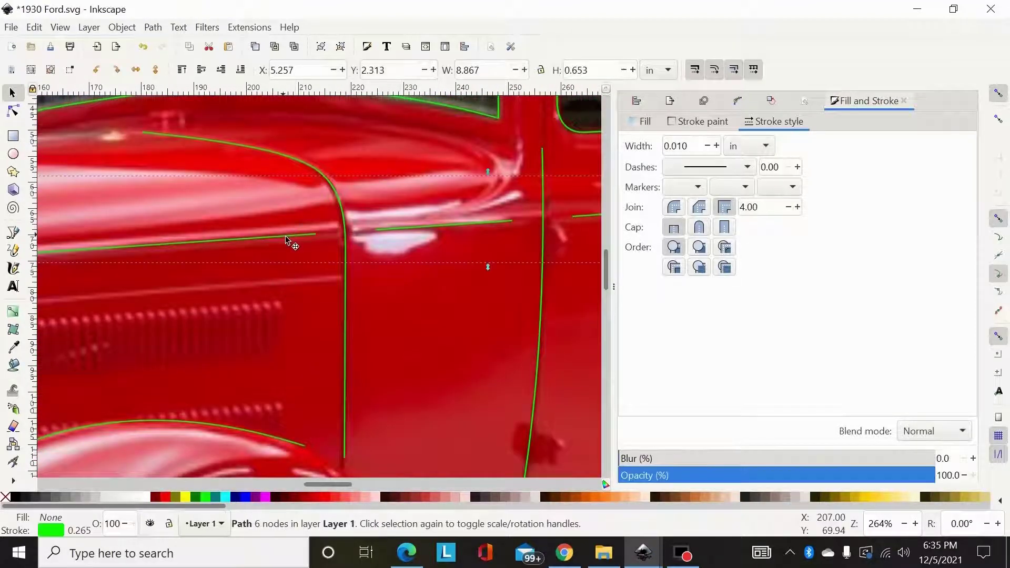
Set the green door line's stroke width to 0.100 in with round caps.
left_click_drag(324, 481, 374, 481)
left_click(692, 149)
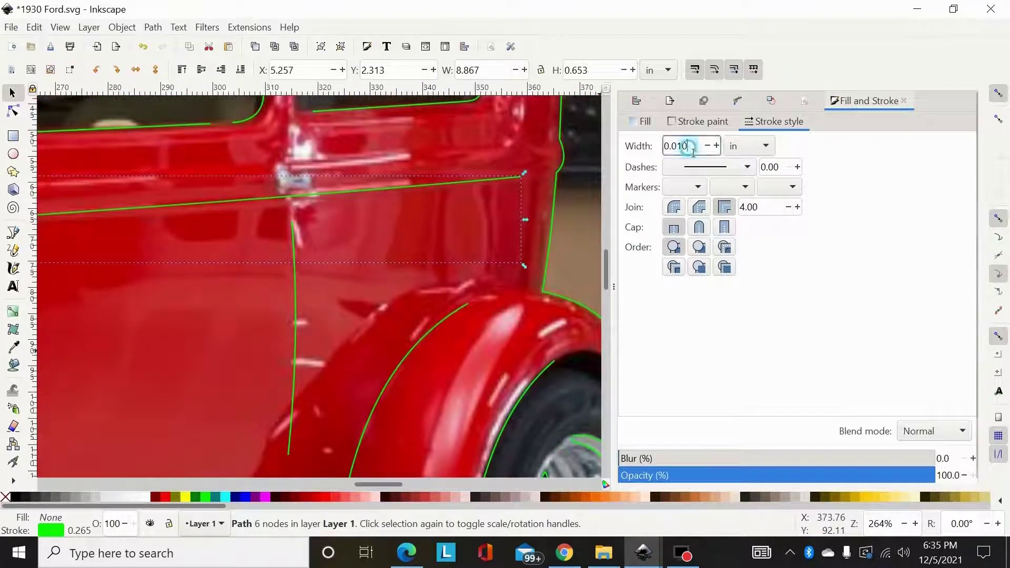
key("BackSpace")
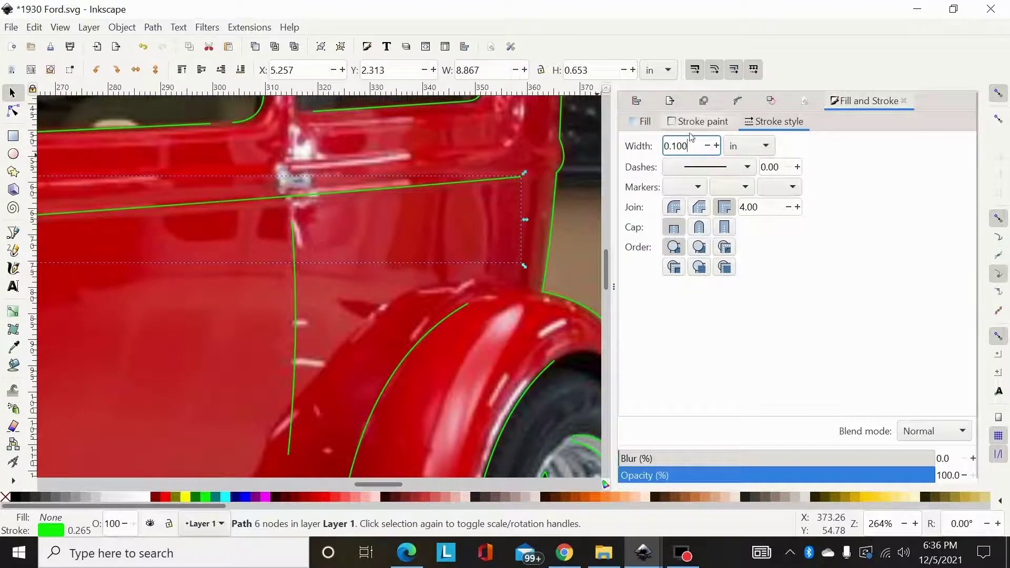
key("Return")
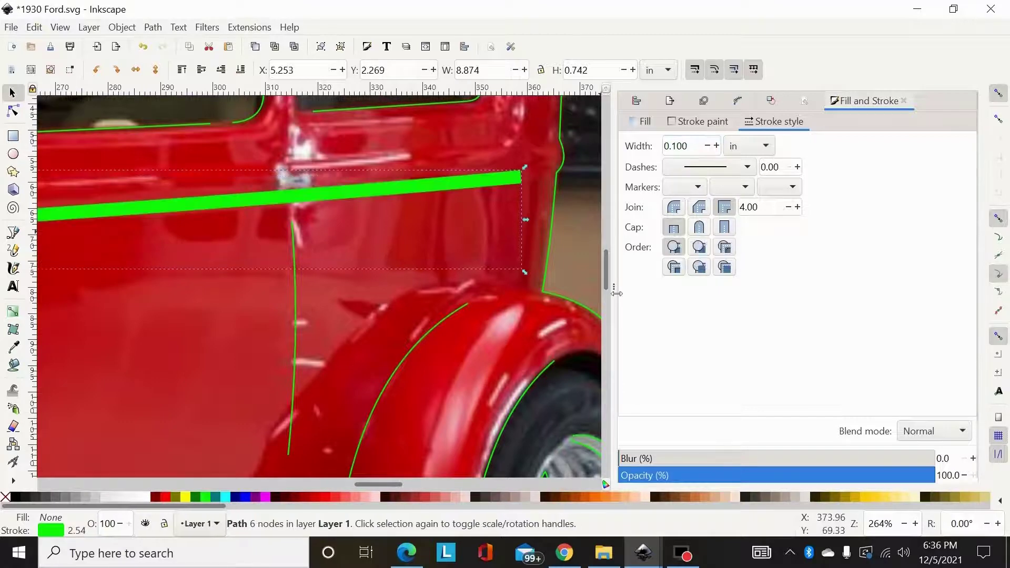
left_click(703, 227)
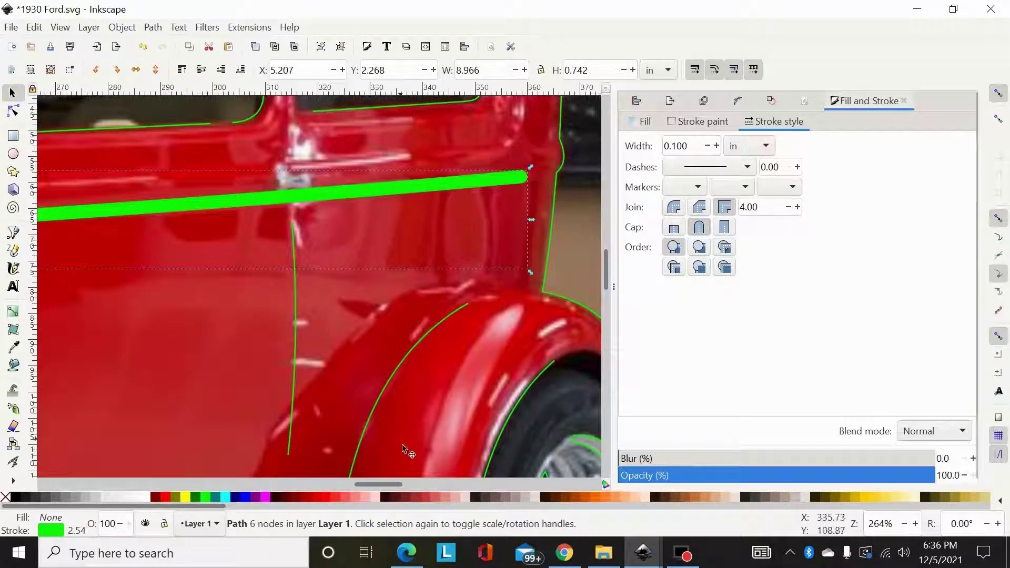
mouse_move(382, 485)
left_mouse_down()
mouse_move(298, 490)
mouse_move(377, 497)
mouse_move(326, 496)
left_mouse_up()
Convert the thick green line into an 18-node filled outline with Stroke to Path and inspect its nodes.
left_click(153, 27)
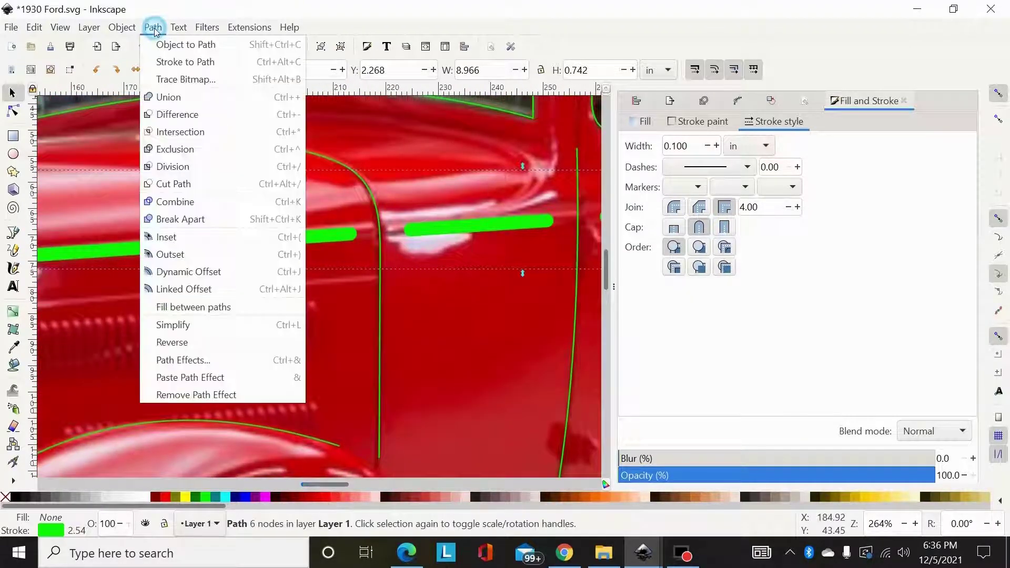
left_click(162, 61)
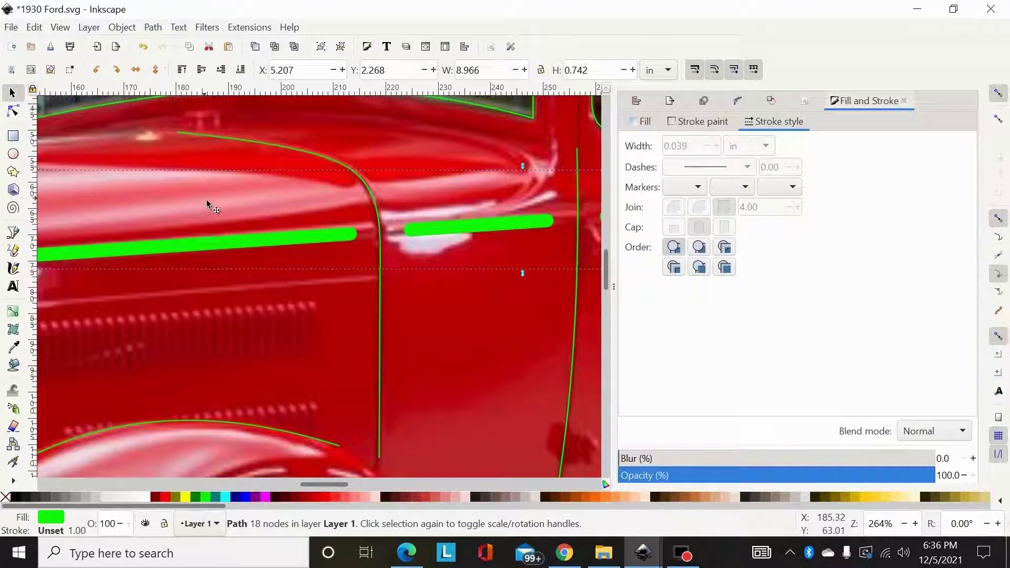
key("n")
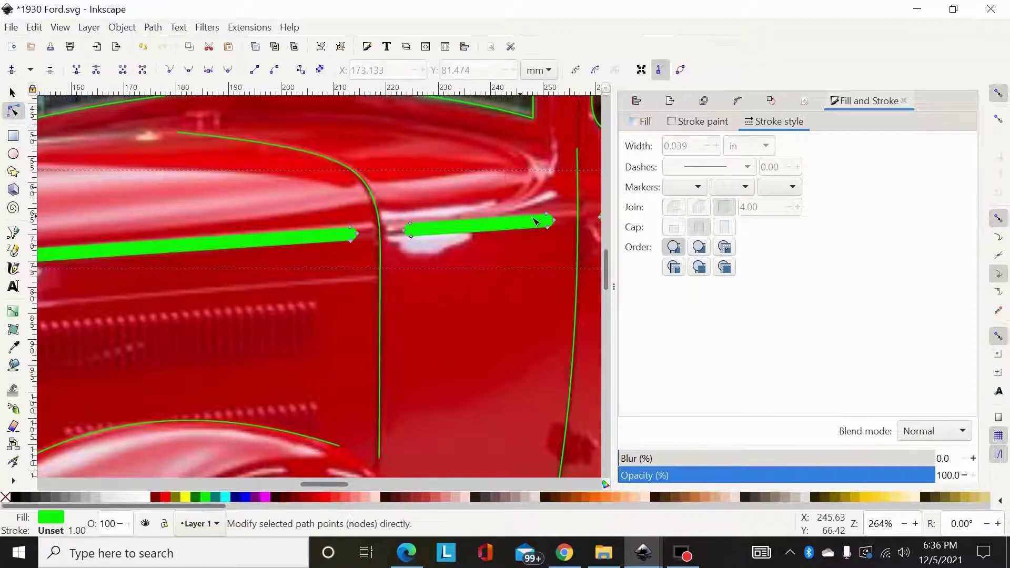
left_click_drag(344, 484, 330, 485)
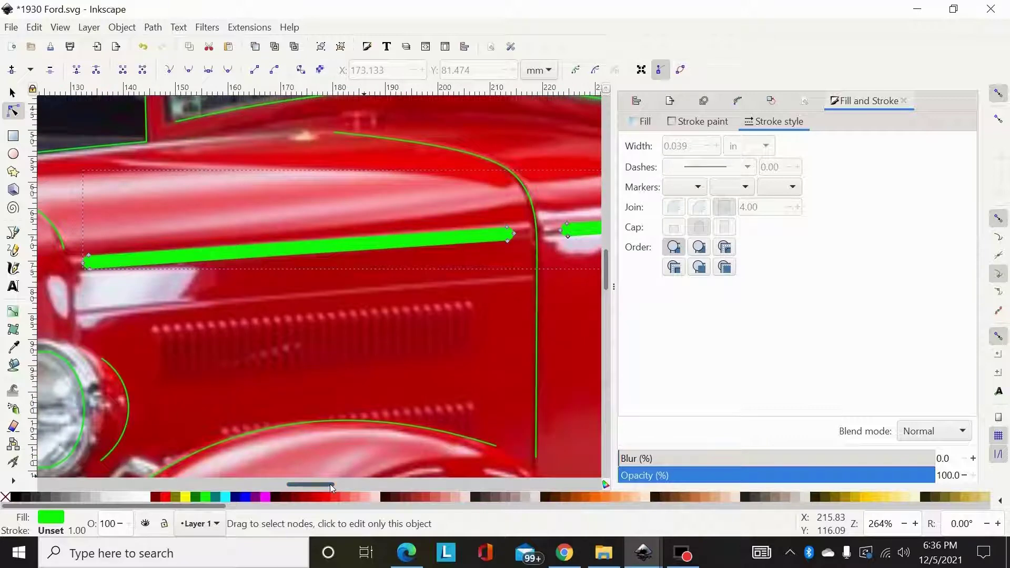